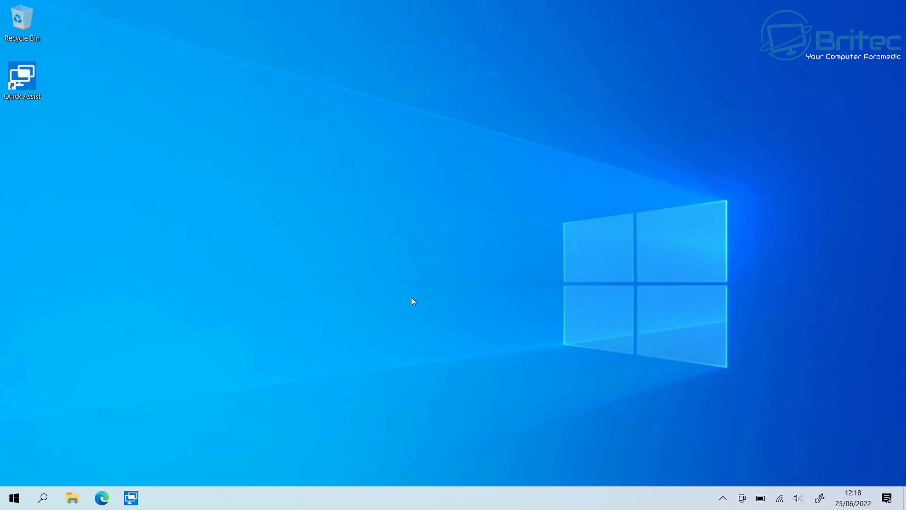
Review the charge level, battery saver options and per-app battery usage on the system's Battery settings page, and close Settings
click(14, 500)
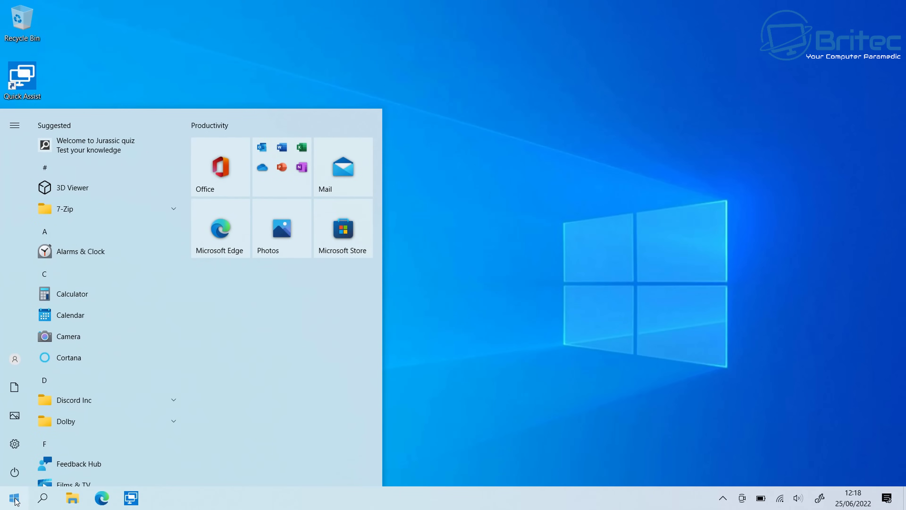
mouse_move(13, 442)
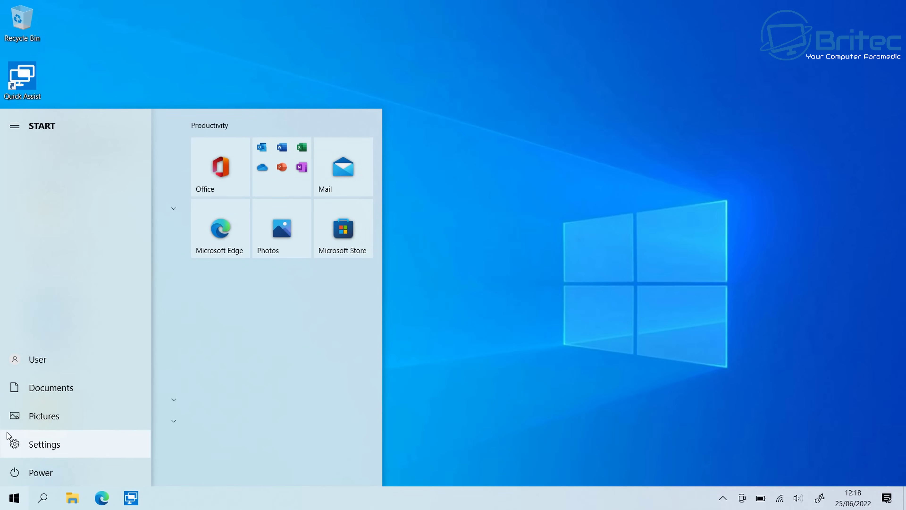
click(47, 437)
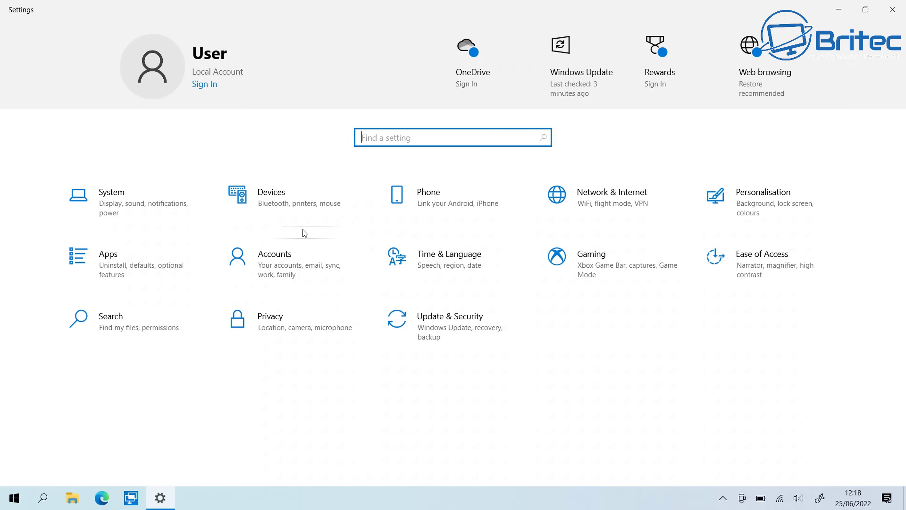
click(181, 203)
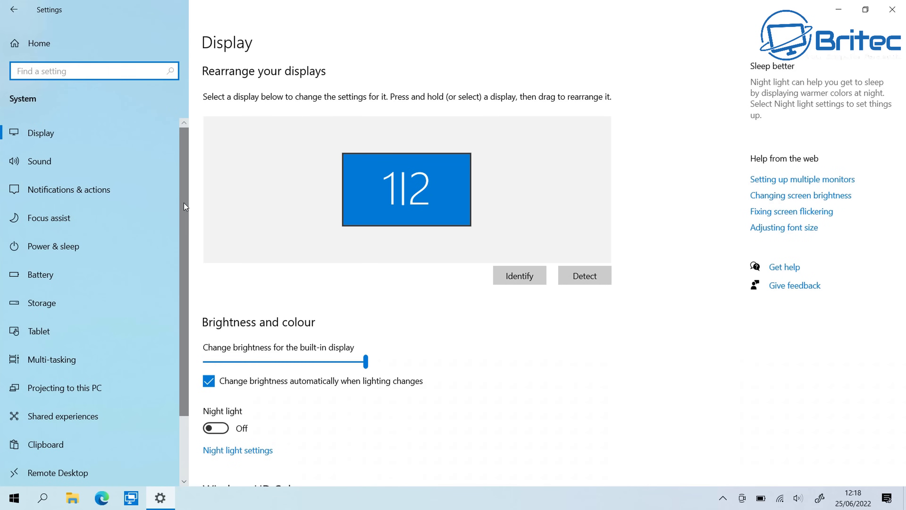
click(111, 283)
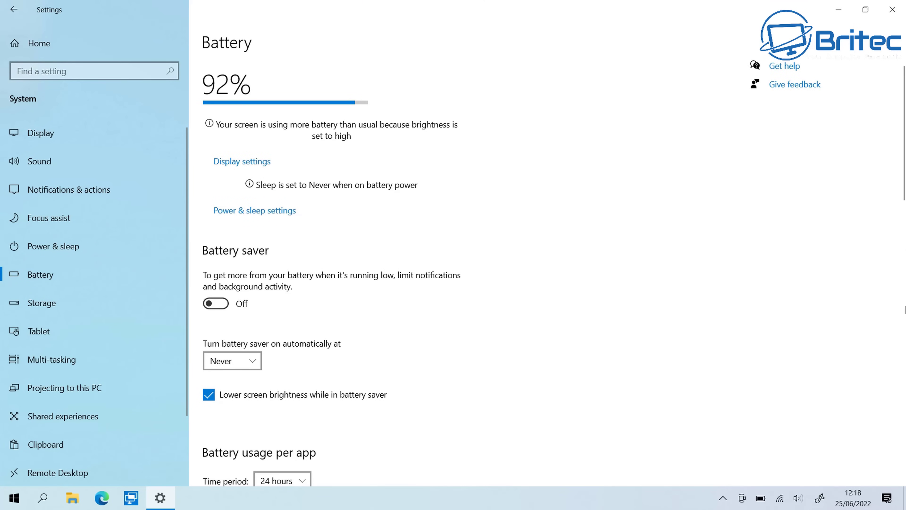
click(900, 282)
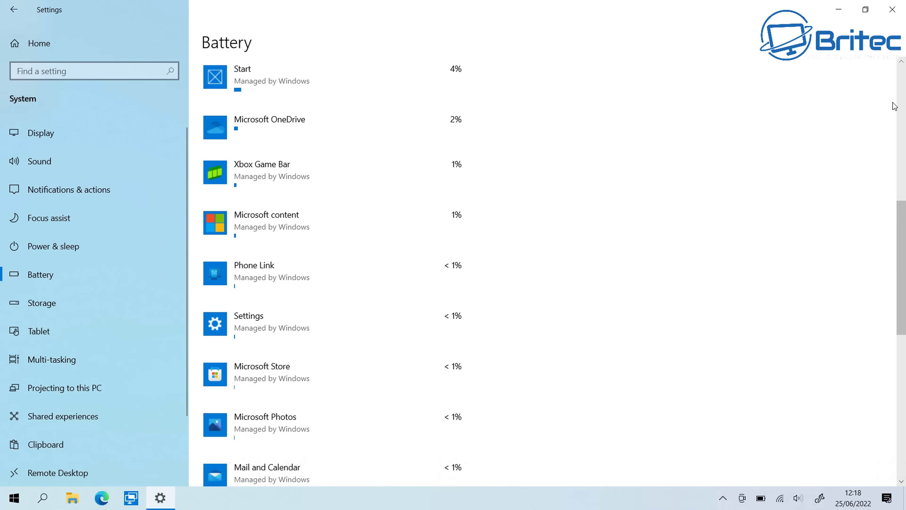
click(902, 91)
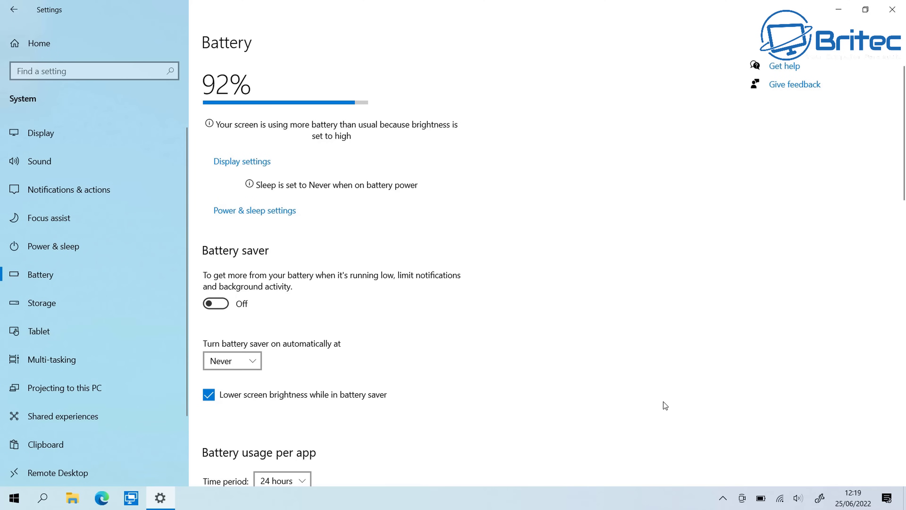
click(899, 16)
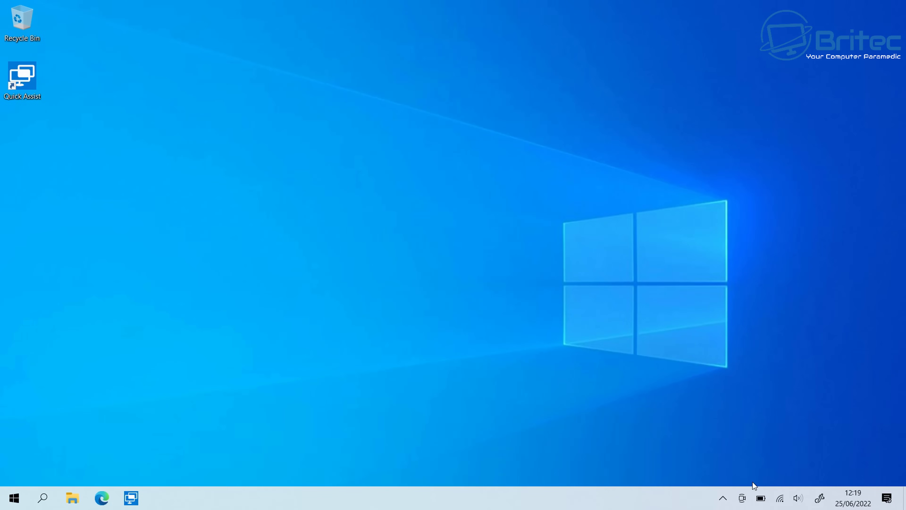
Check the remaining battery charge and time in the system tray's battery flyout, and dismiss it
mouse_move(763, 502)
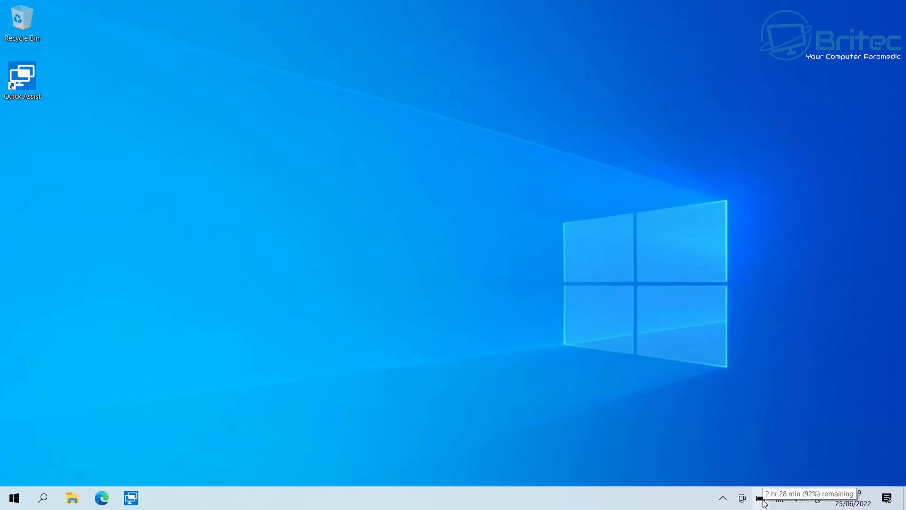
click(763, 503)
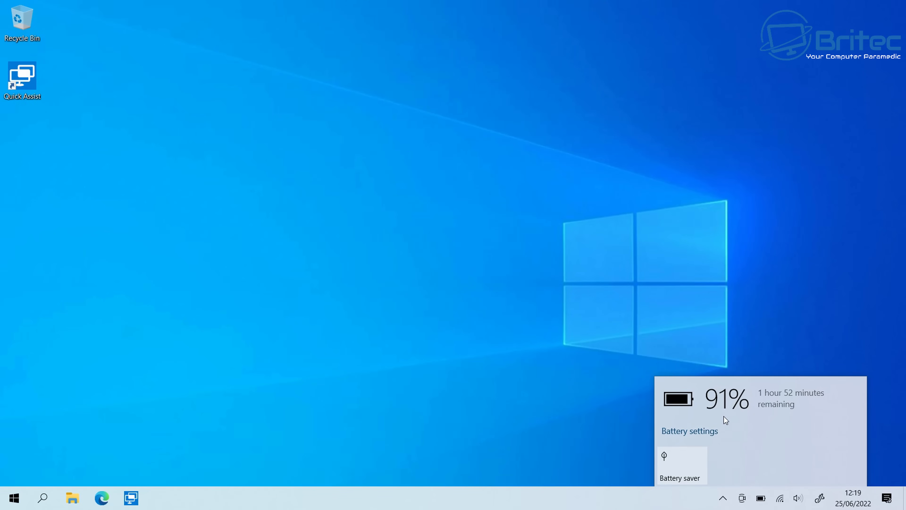
click(565, 355)
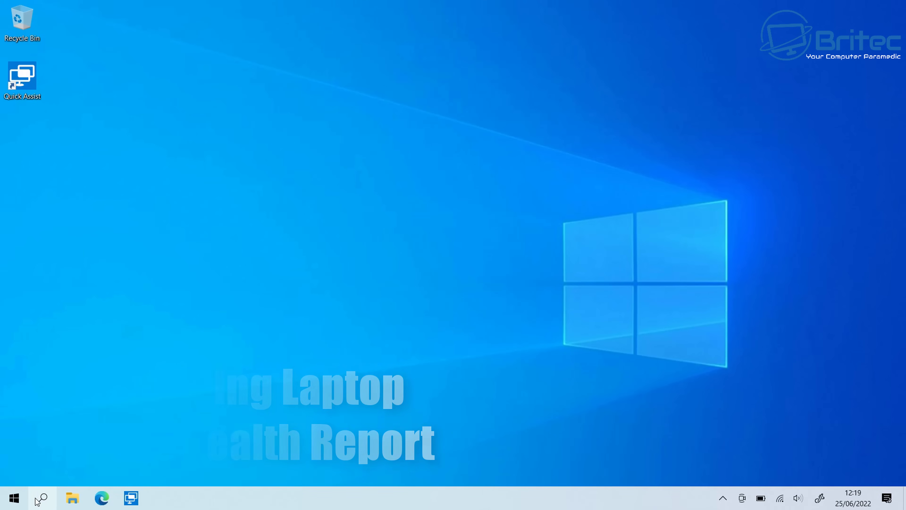
Find Command Prompt with a search for cmd, run it as administrator, and move its window clear of the search pane
click(44, 499)
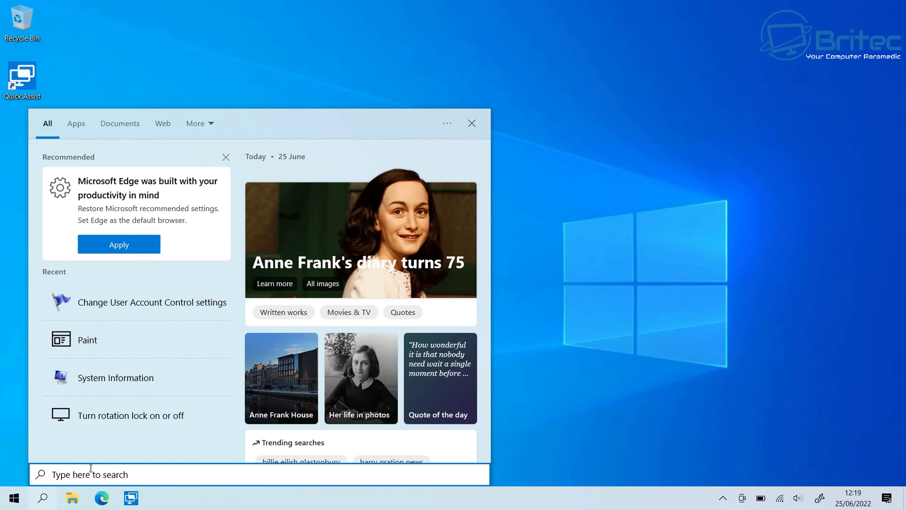
text(cmd)
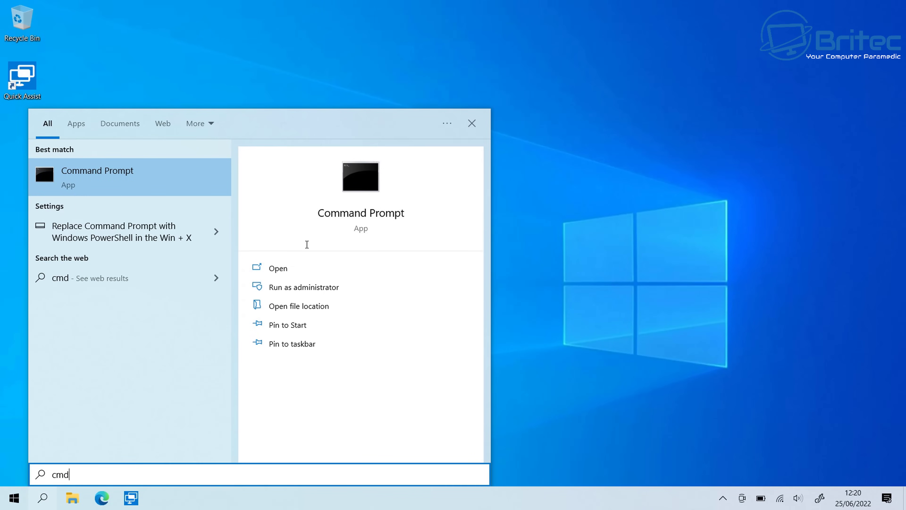
click(301, 282)
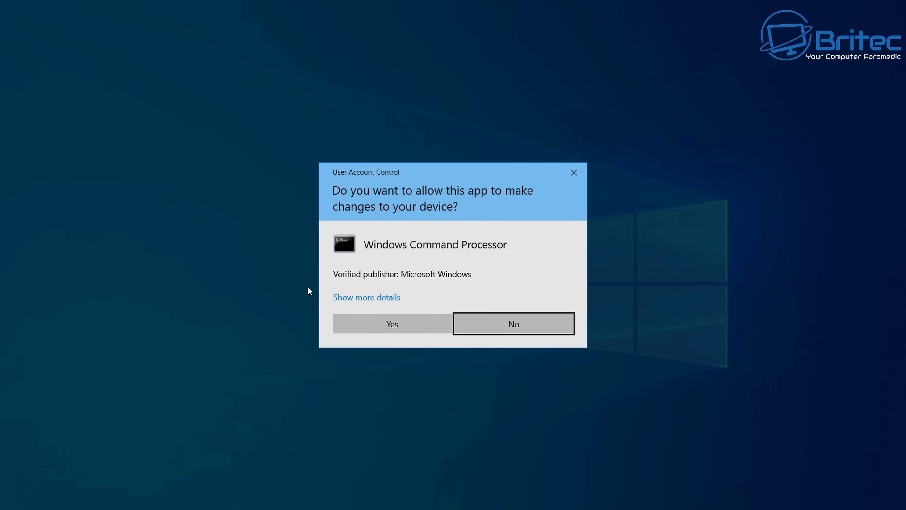
click(378, 324)
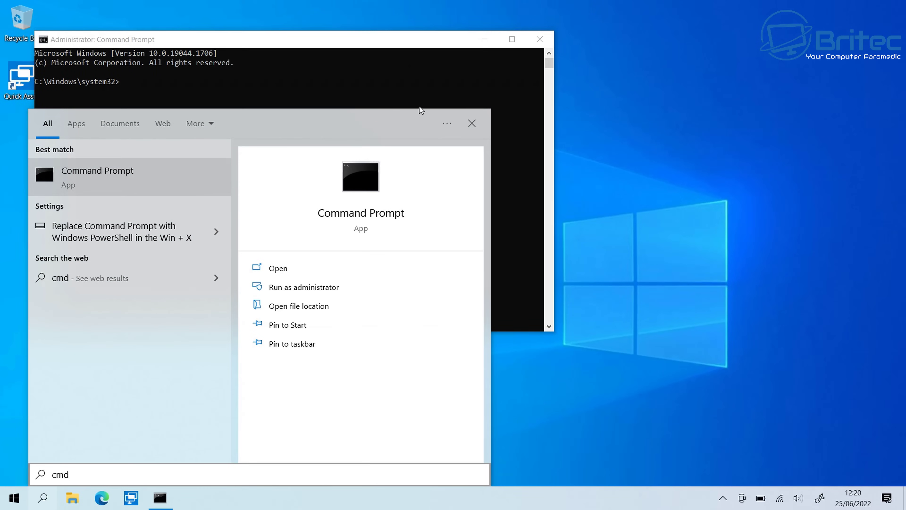
click(399, 40)
drag(400, 40, 576, 85)
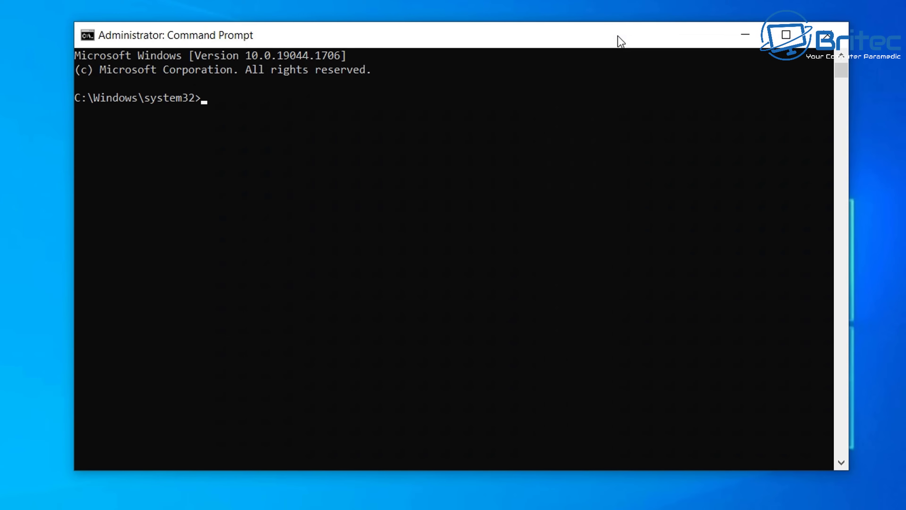
Generate a battery report in the default location with the command powercfg /batteryreport
text(powercfg /ba)
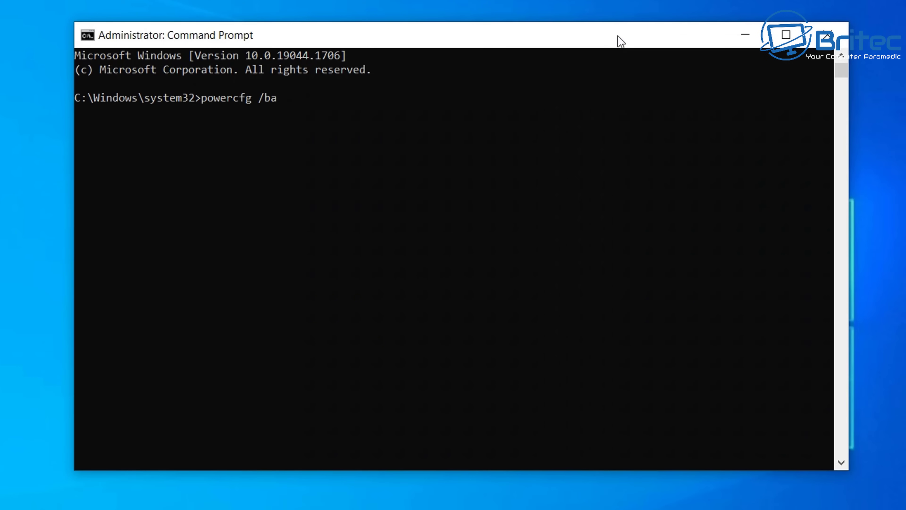
text(tteryreport)
key(Return)
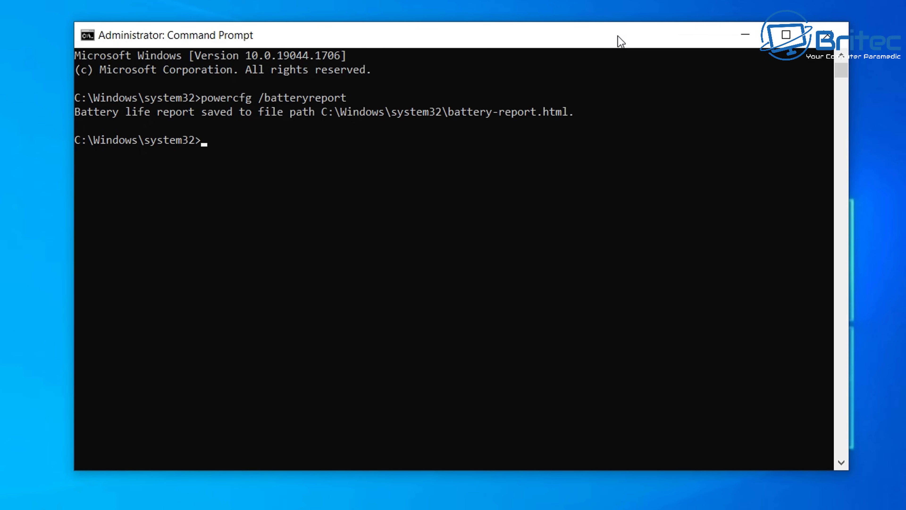
Save a battery report to the C: drive with powercfg /batteryreport /output "c:\battery-report.html", and minimize the command window
key(Up)
text(/out)
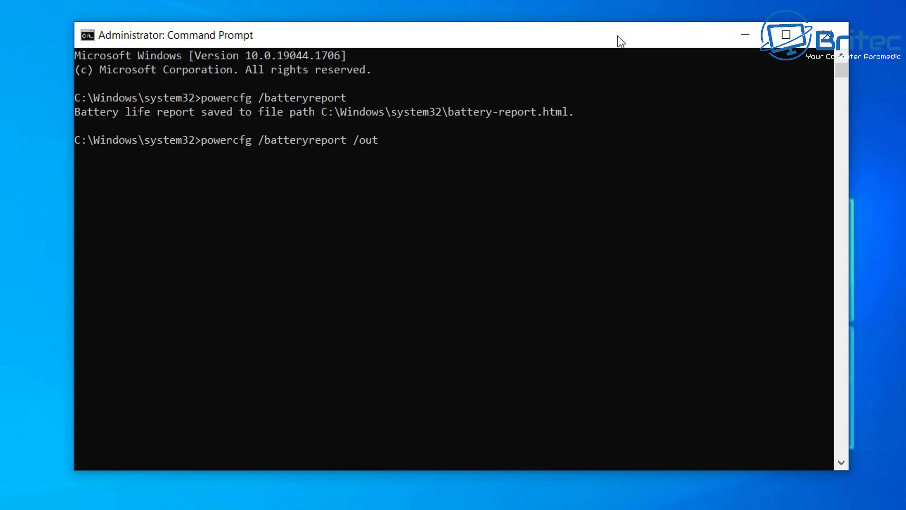
text(put "c:\)
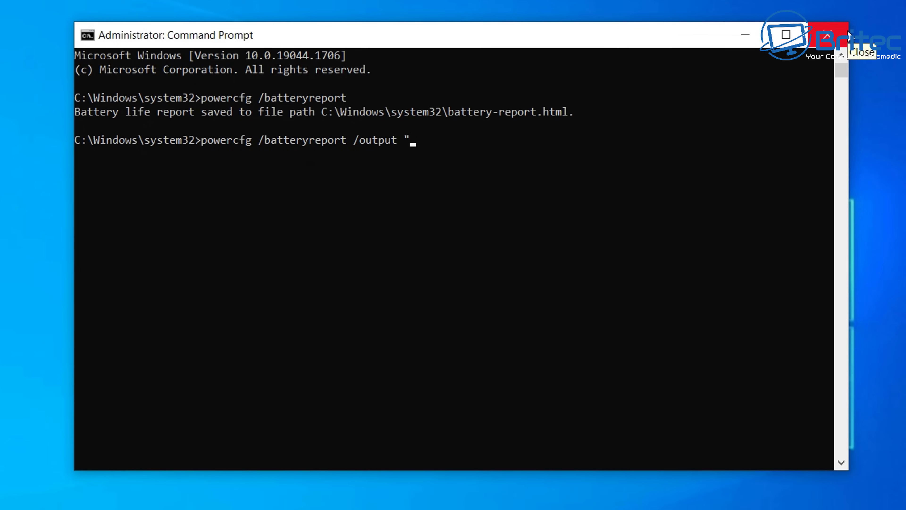
text(battery)
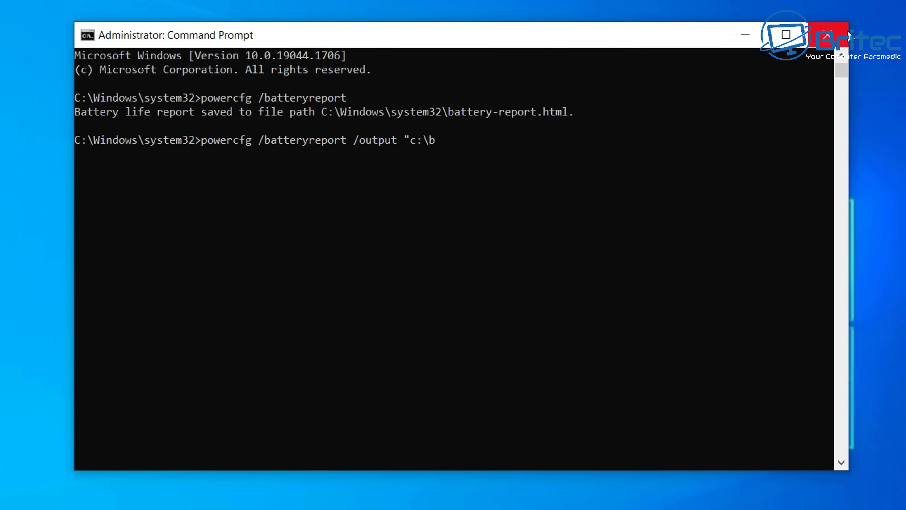
text(-report.html")
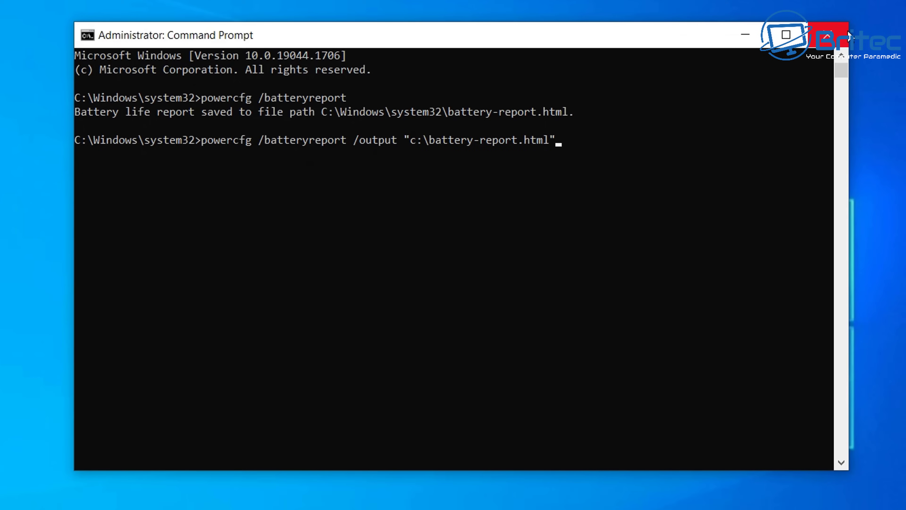
key(Return)
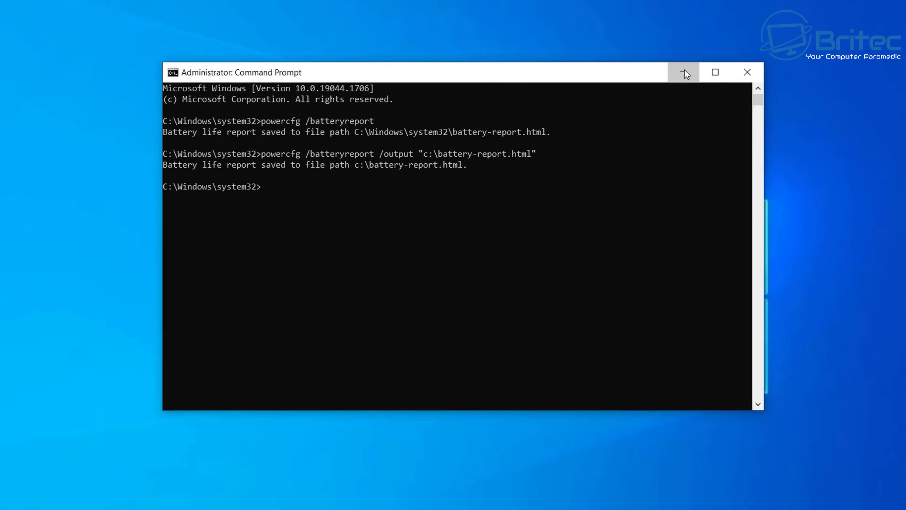
click(747, 35)
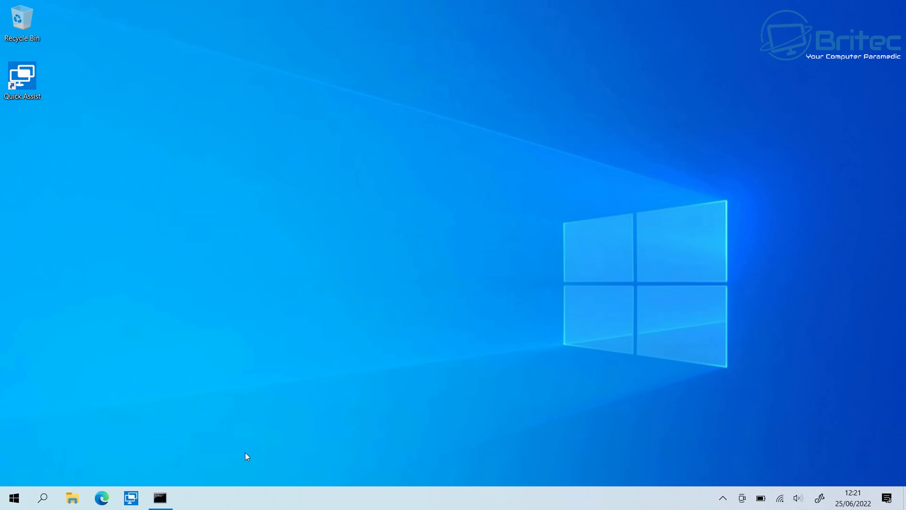
Open battery-report.html from the root of the OS (C:) drive in Google Chrome and maximize the browser window
click(78, 491)
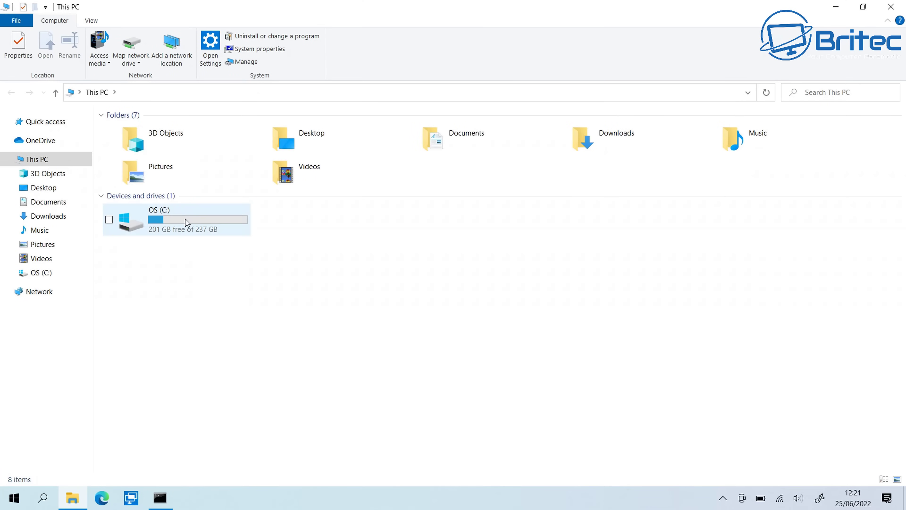
double_click(184, 220)
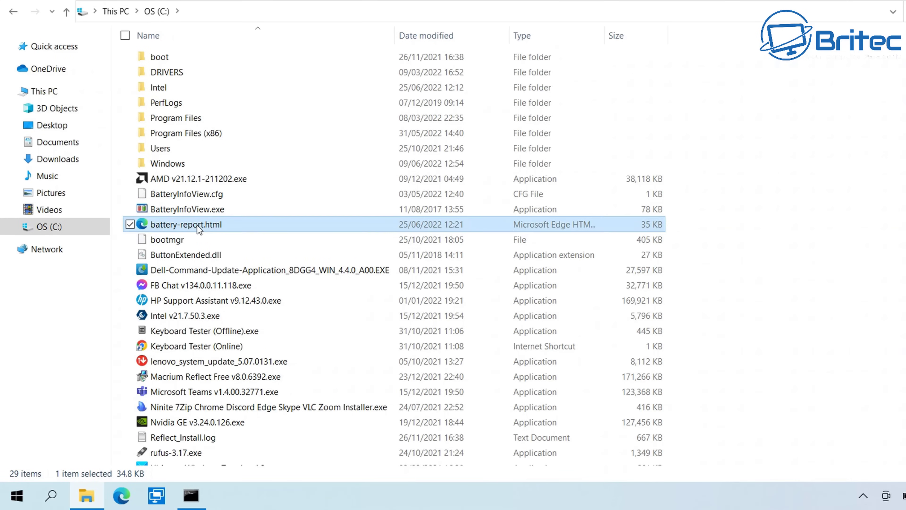
double_click(197, 225)
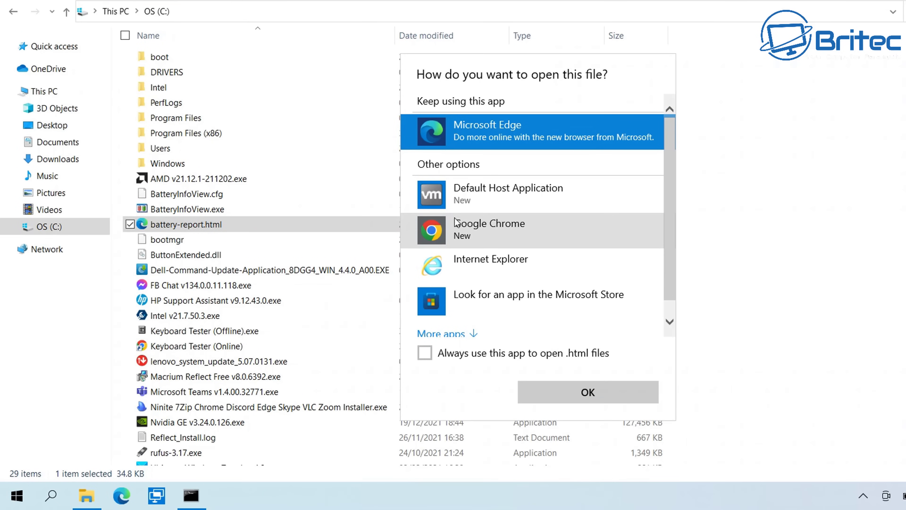
click(464, 225)
click(567, 401)
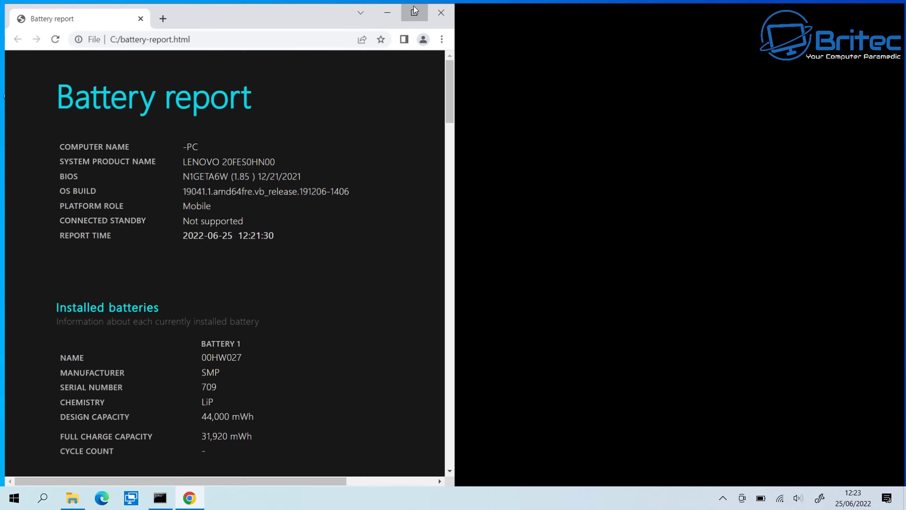
click(413, 8)
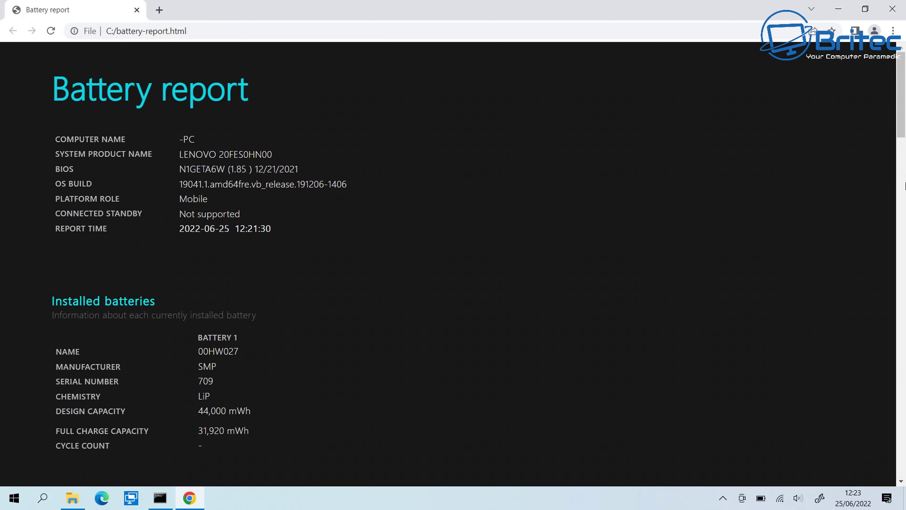
Examine the report's installed batteries, recent usage, battery usage, usage history, capacity history and battery life estimates
click(904, 188)
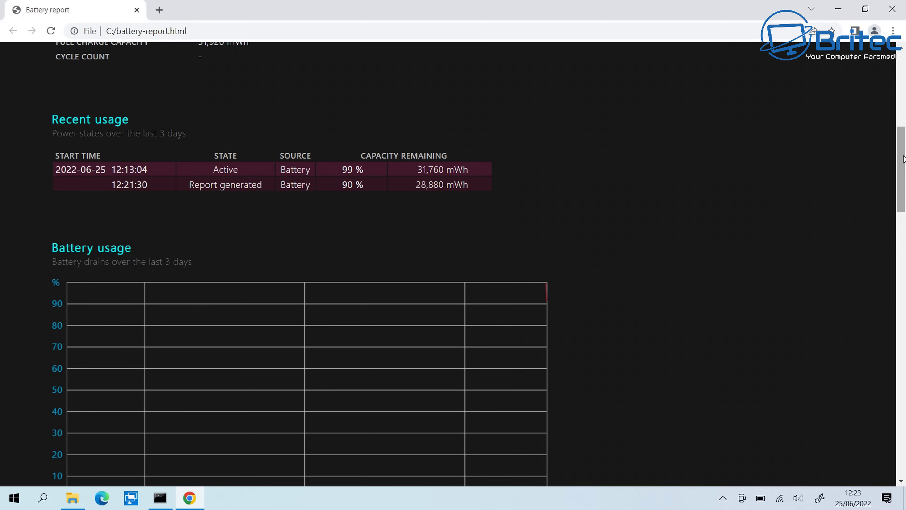
click(904, 102)
mouse_move(905, 100)
mouse_down()
mouse_move(903, 59)
mouse_move(899, 110)
mouse_up()
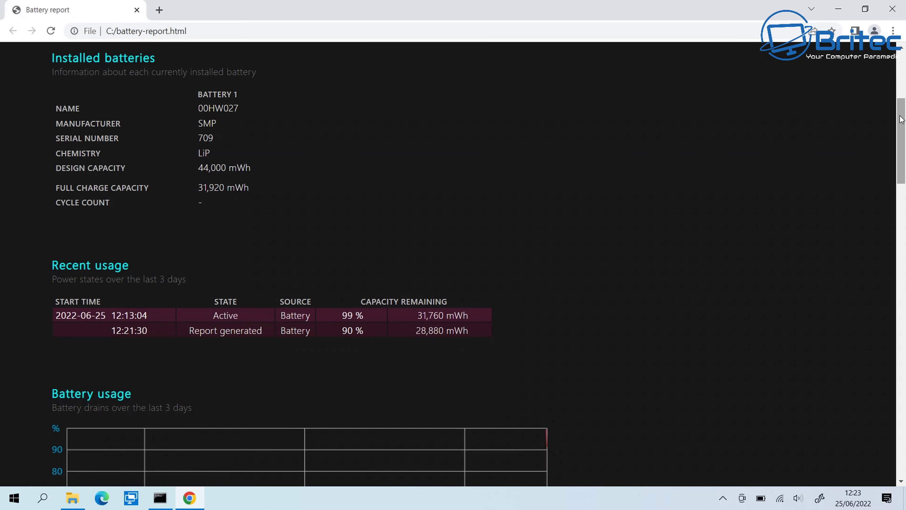
drag(902, 119, 904, 177)
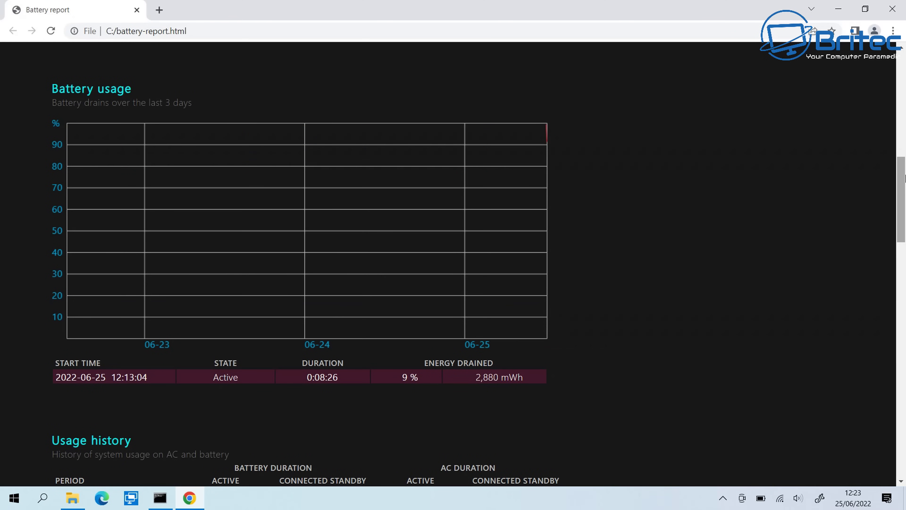
drag(904, 178, 904, 247)
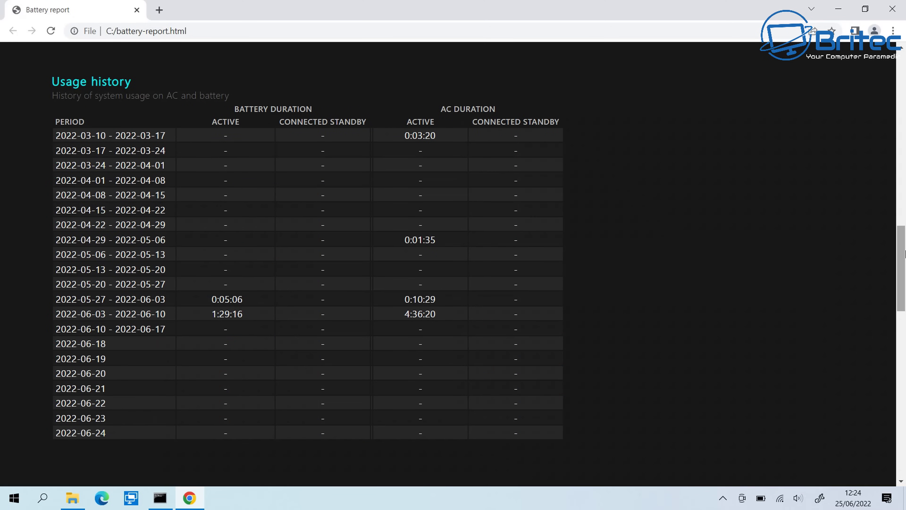
drag(903, 255, 905, 338)
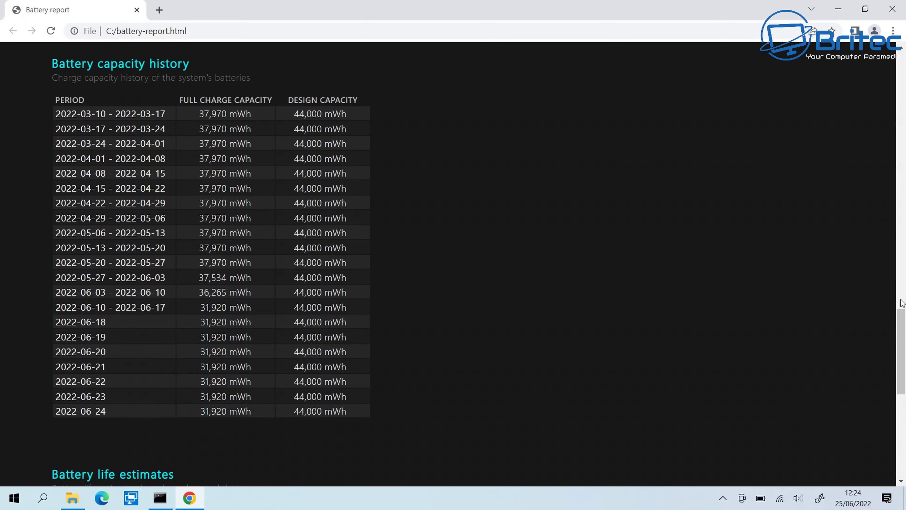
drag(901, 324, 904, 400)
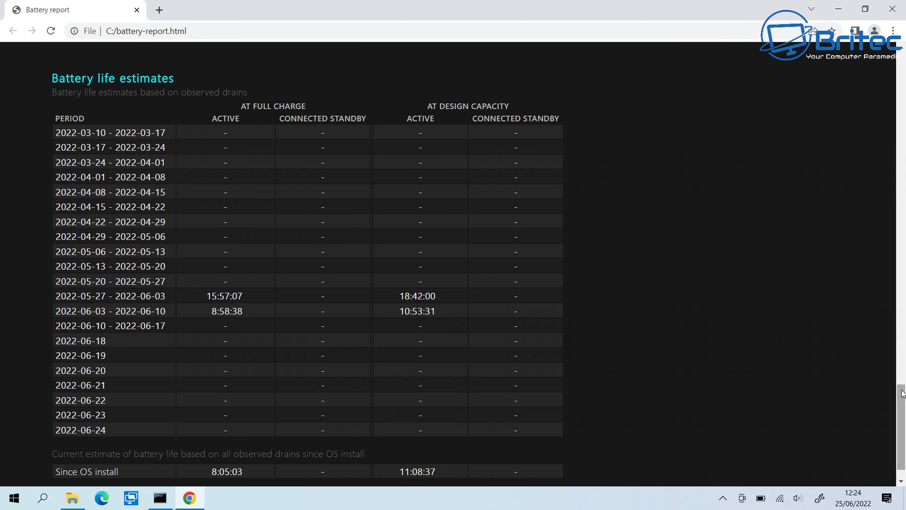
Finish viewing the battery life estimates, close the battery report, and open Command Prompt as administrator
drag(905, 396, 904, 442)
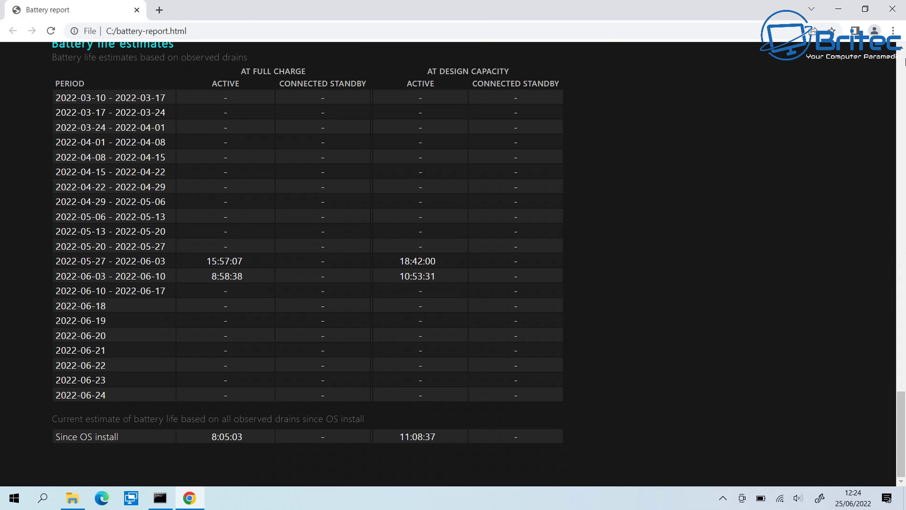
click(893, 15)
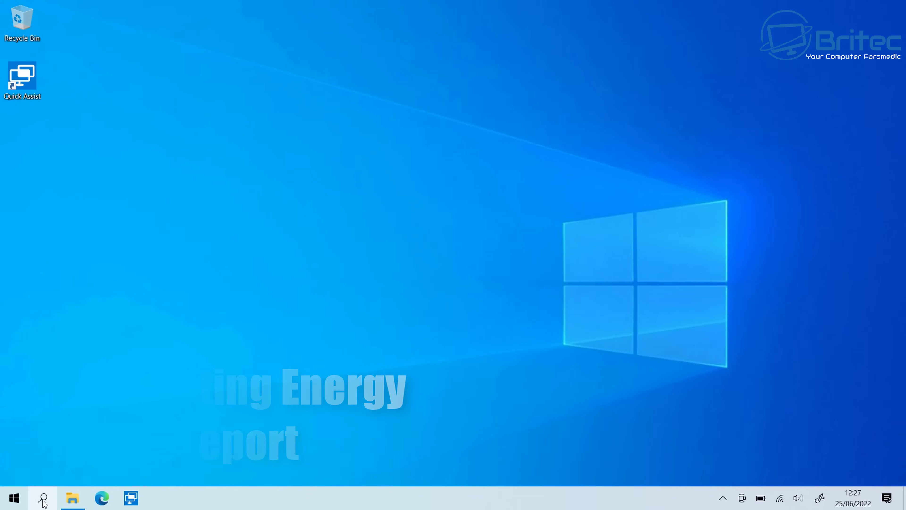
click(44, 499)
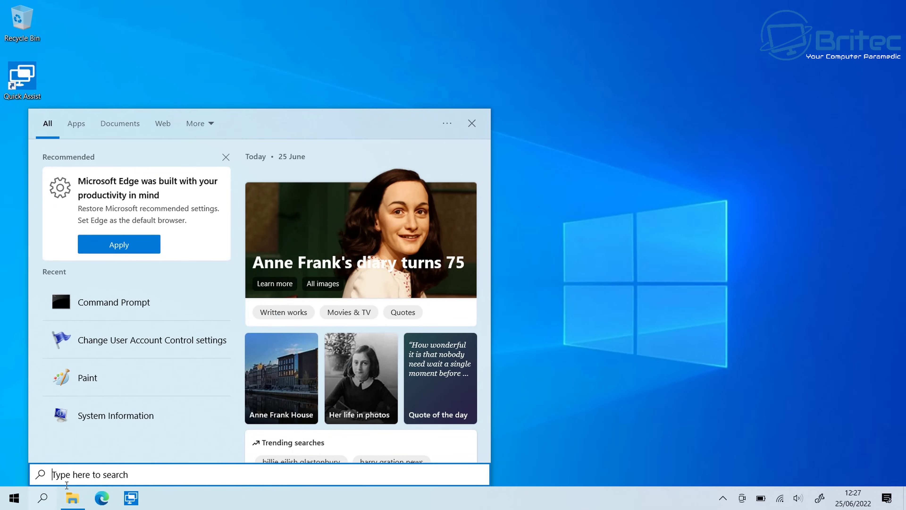
text(cmd)
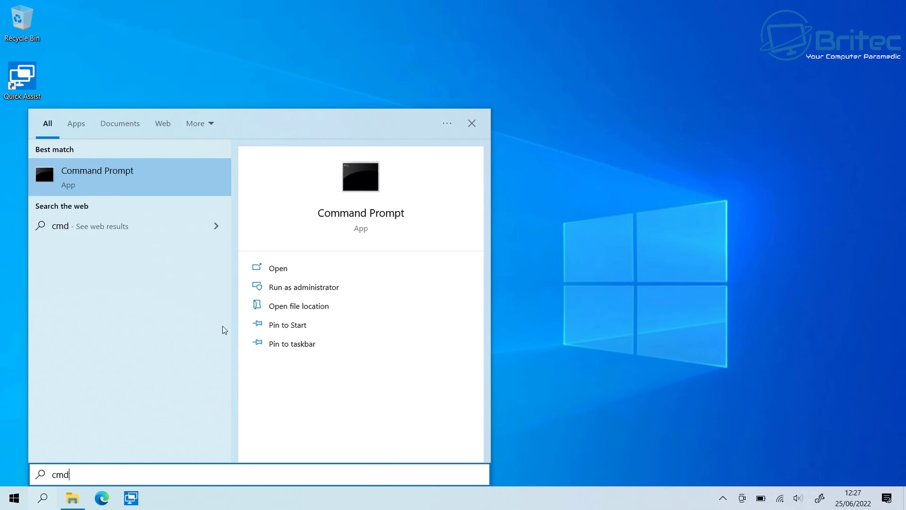
click(299, 287)
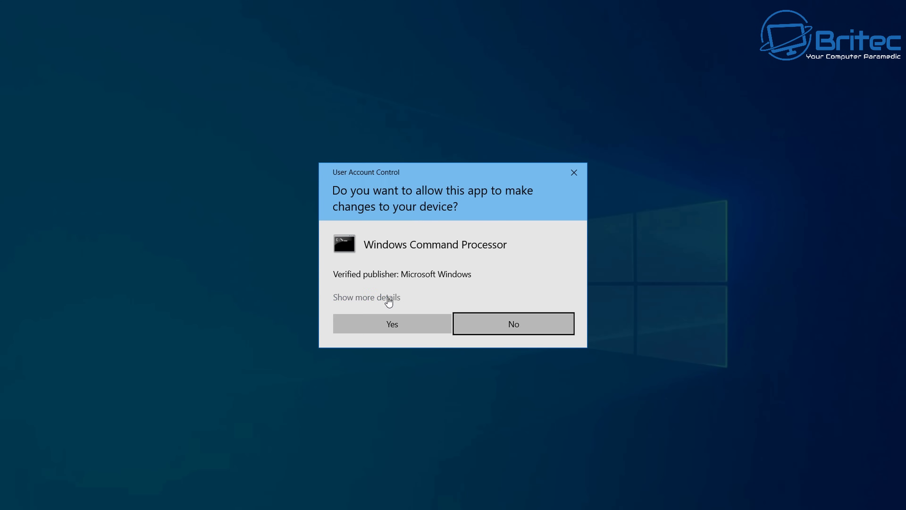
click(392, 324)
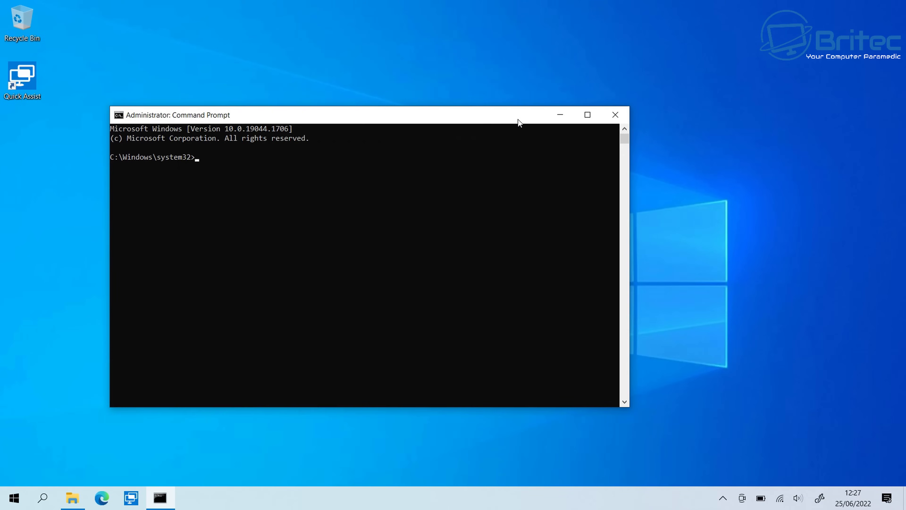
drag(517, 119, 602, 88)
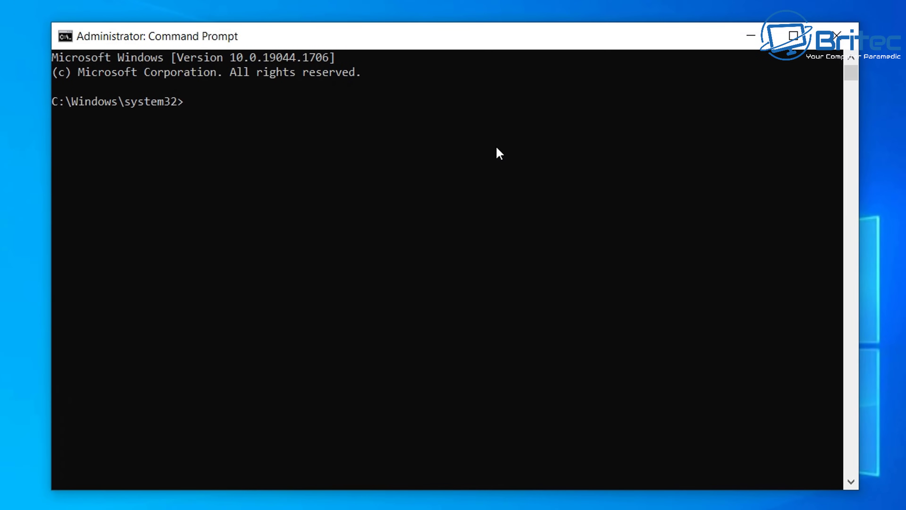
Generate an energy report on the C: drive with the command powercfg /energy /output "c:\energy-report.html"
text(powercfg /ene)
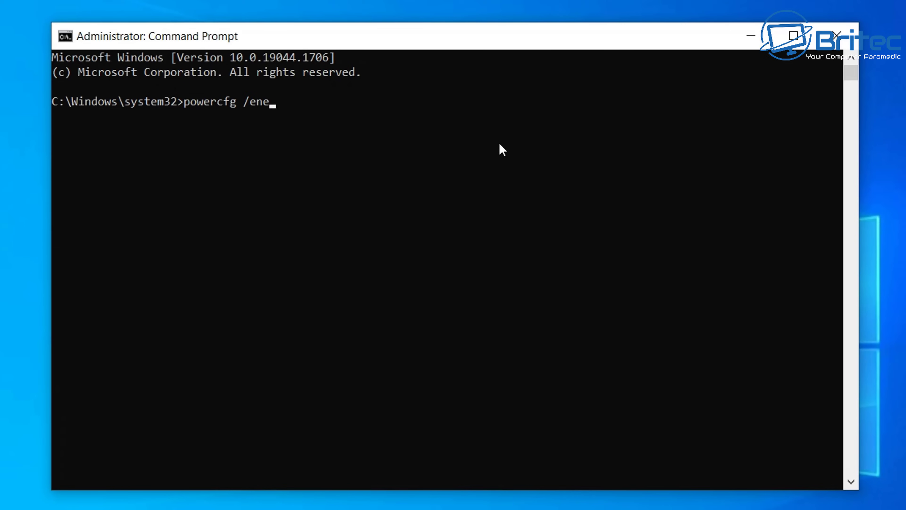
text(rgy /output "c:\energy)
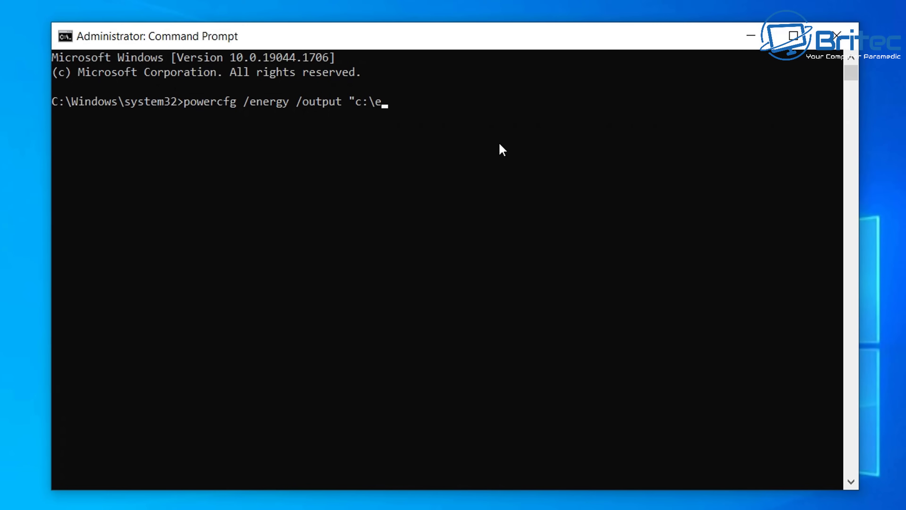
text(-report.html")
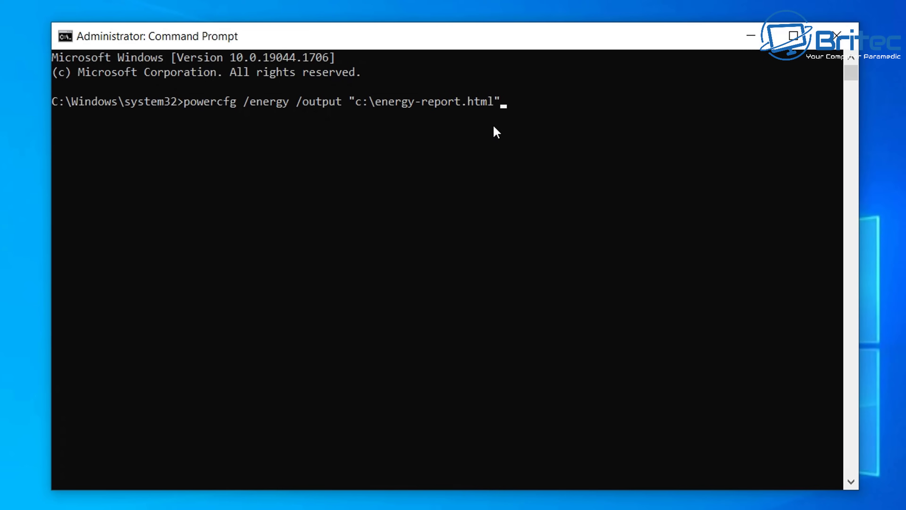
key(Return)
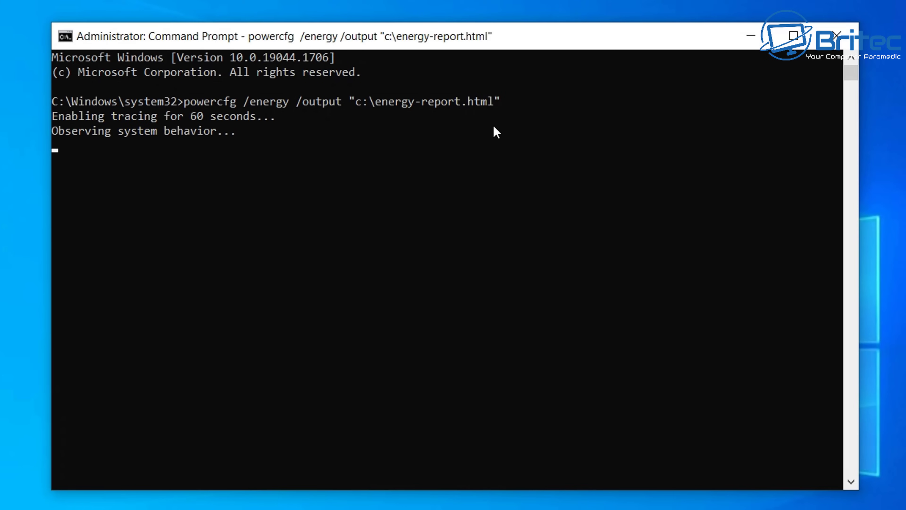
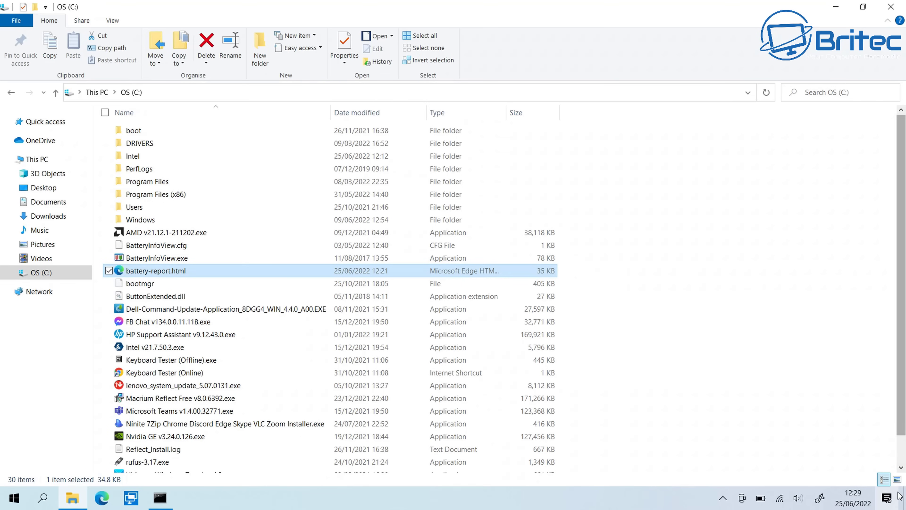
Open energy-report.html from the root of the OS (C:) drive in Microsoft Edge
click(901, 467)
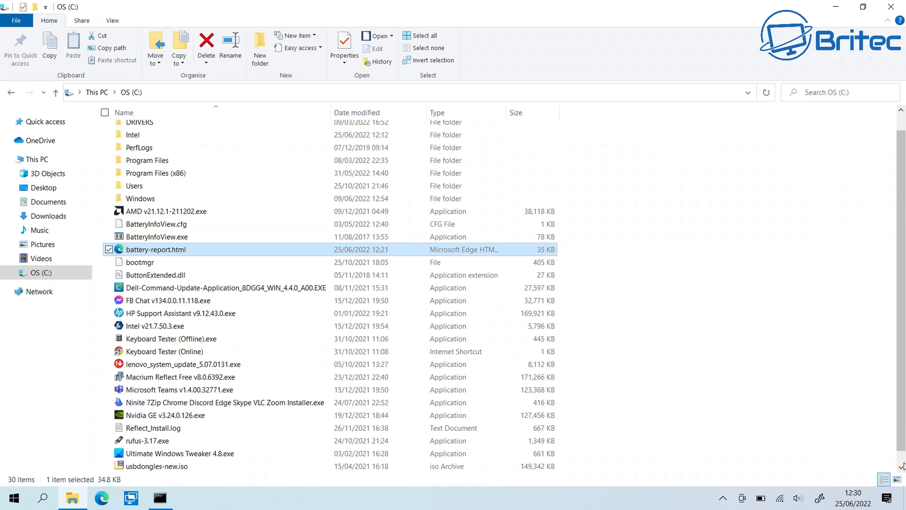
click(902, 466)
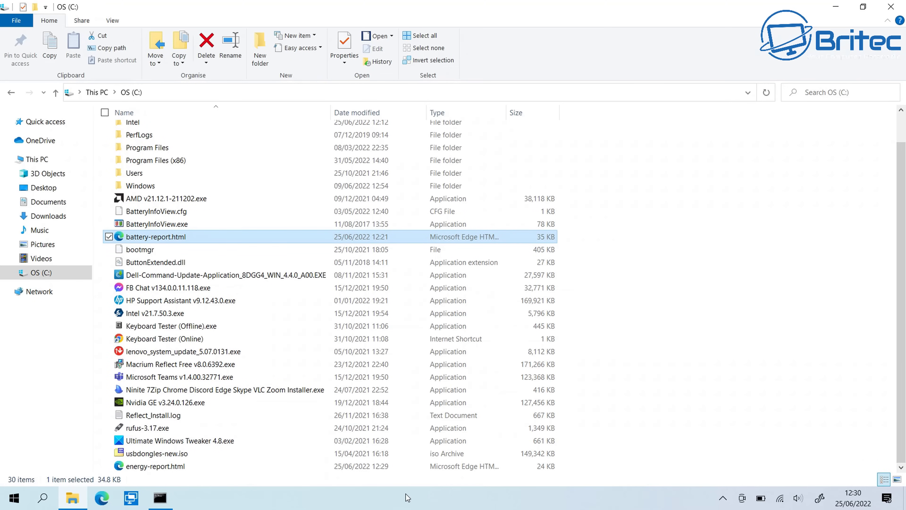
click(164, 464)
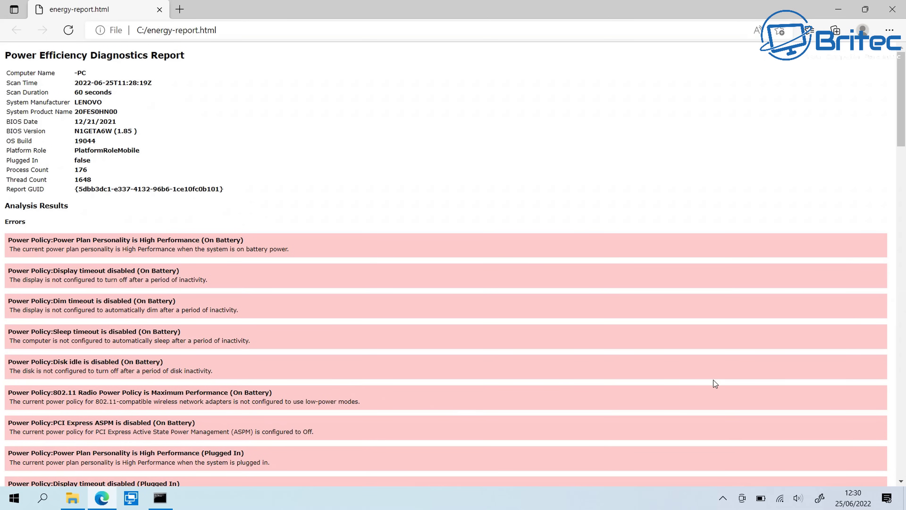
Examine the energy report's errors, warnings, power policy, battery information and power management capabilities through to device drivers, and close the report
click(902, 482)
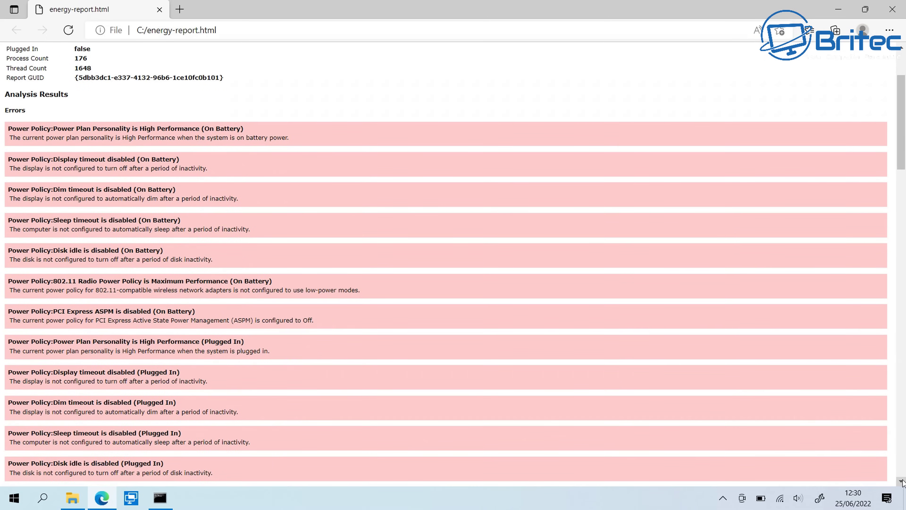
click(903, 482)
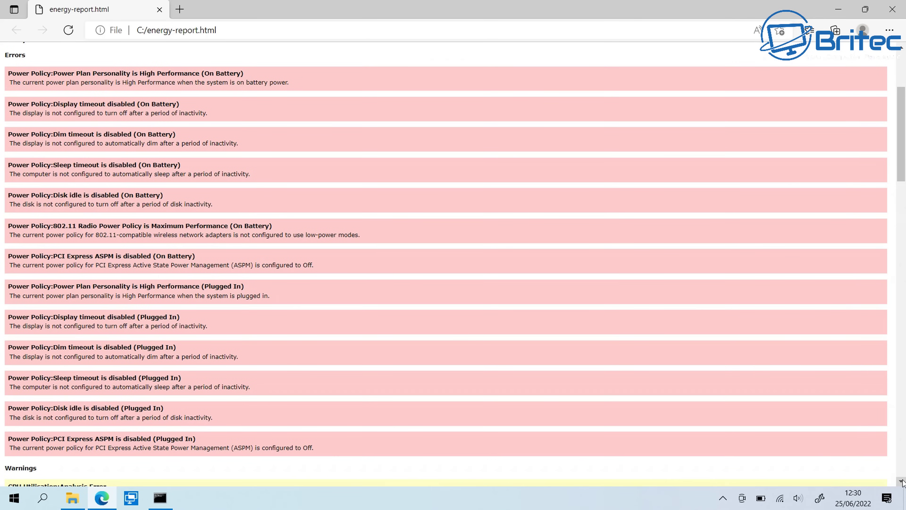
click(903, 482)
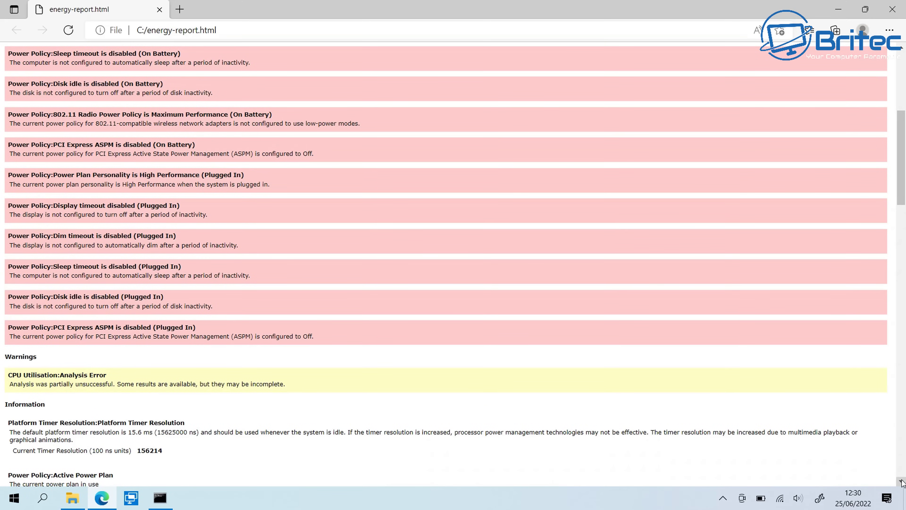
click(902, 482)
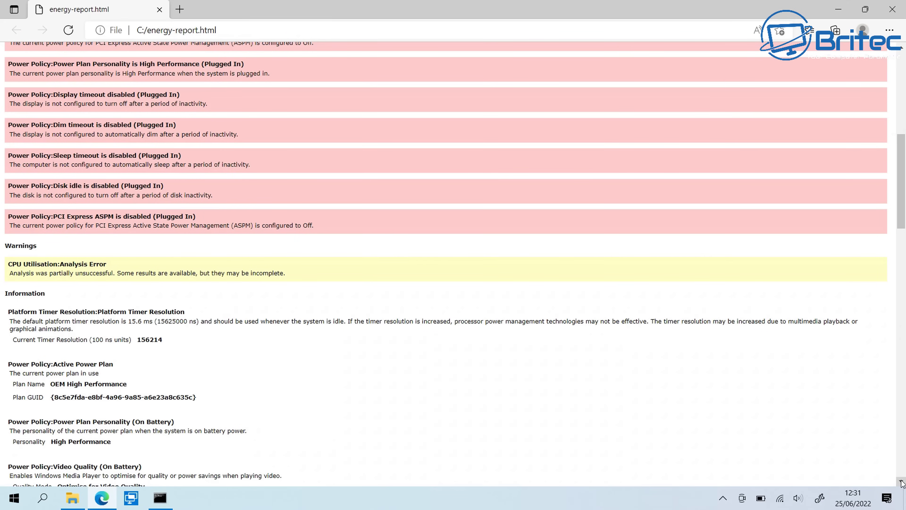
scroll(902, 483, down, 6)
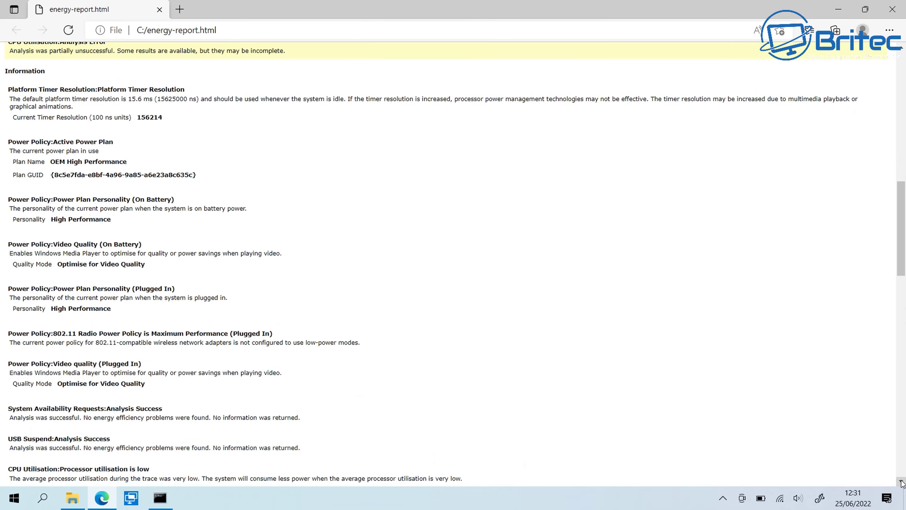
scroll(902, 483, down, 2)
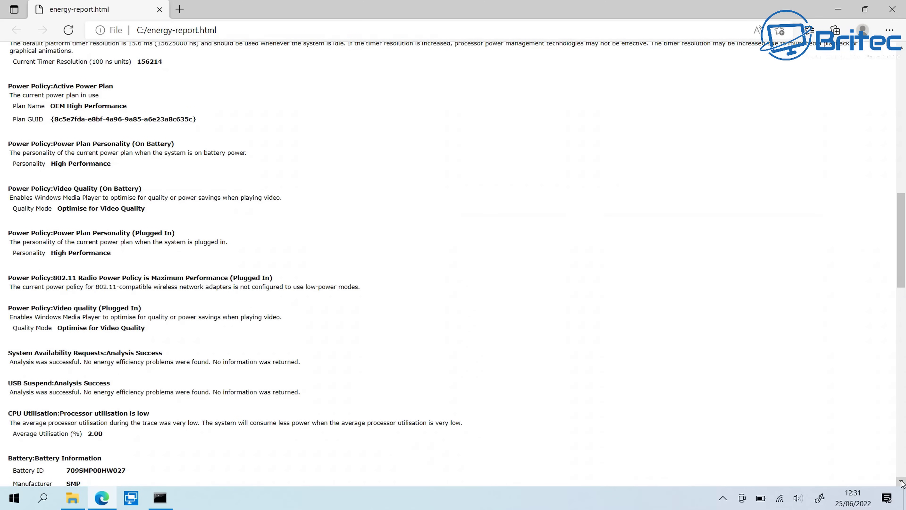
scroll(901, 482, down, 4)
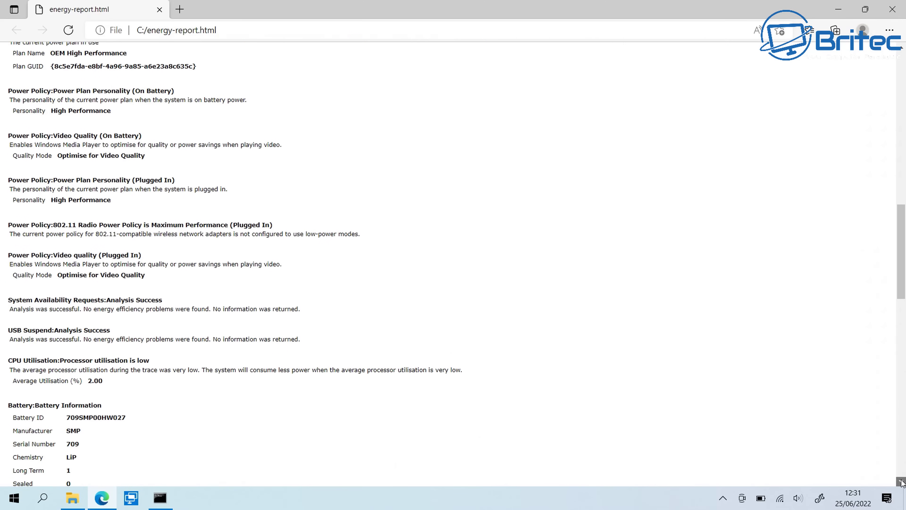
scroll(901, 482, down, 6)
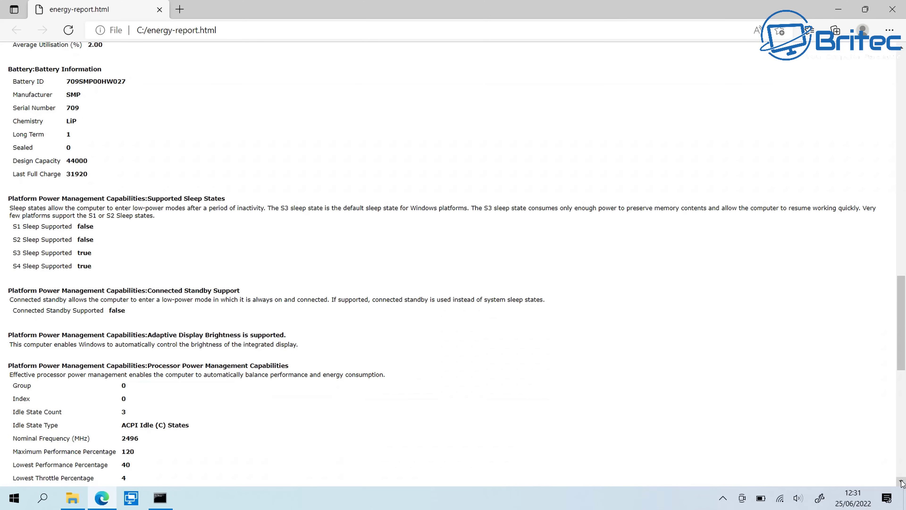
scroll(901, 482, down, 10)
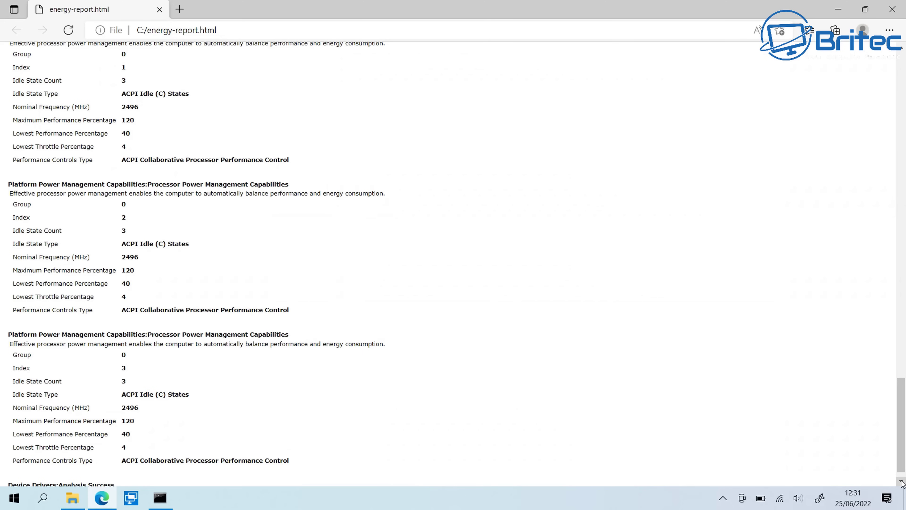
scroll(902, 483, down, 1)
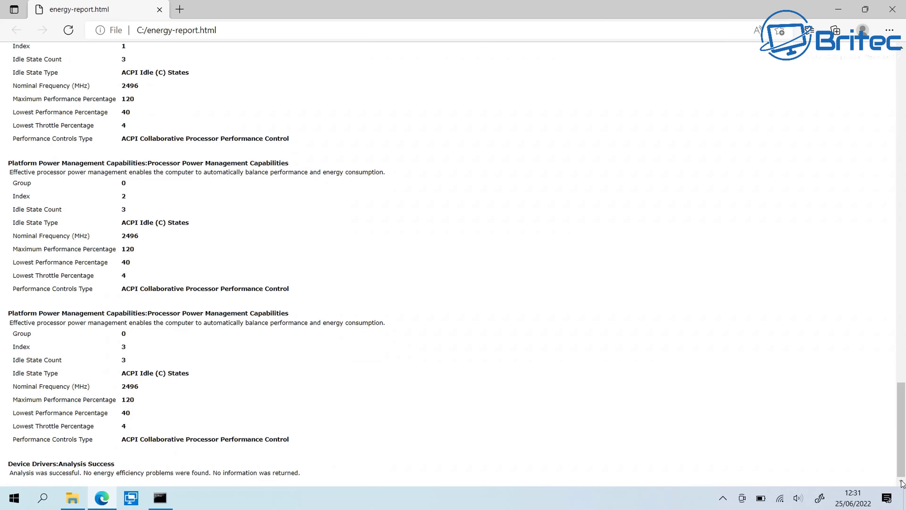
click(892, 10)
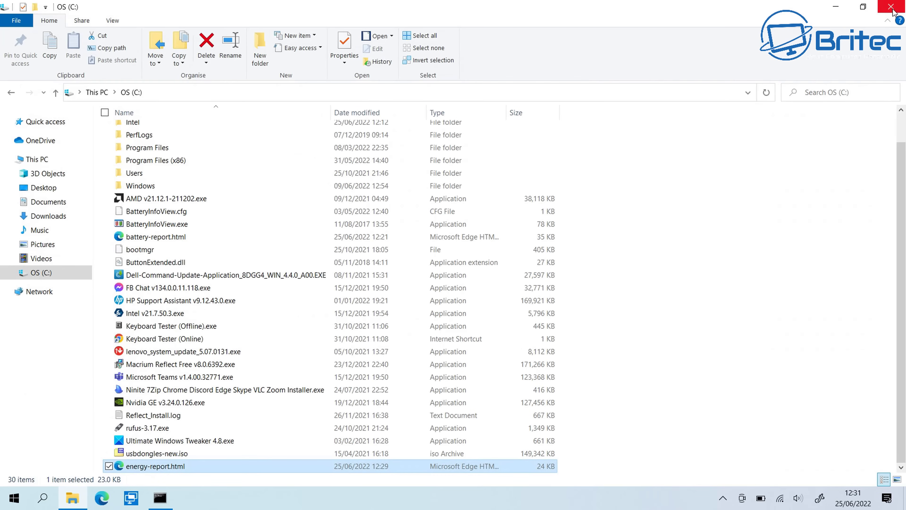
Launch BatteryInfoView.exe from the OS (C:) drive, minimize File Explorer and maximize the BatteryInfoView window
double_click(178, 225)
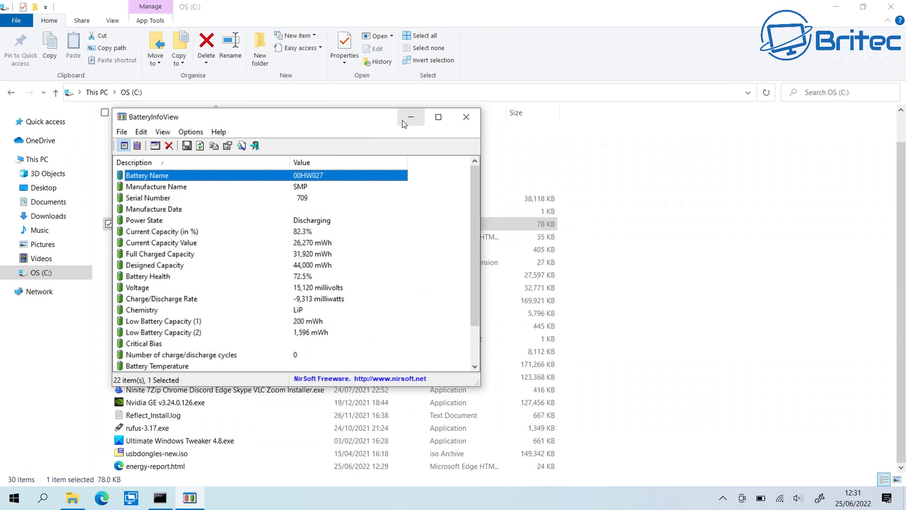
click(835, 8)
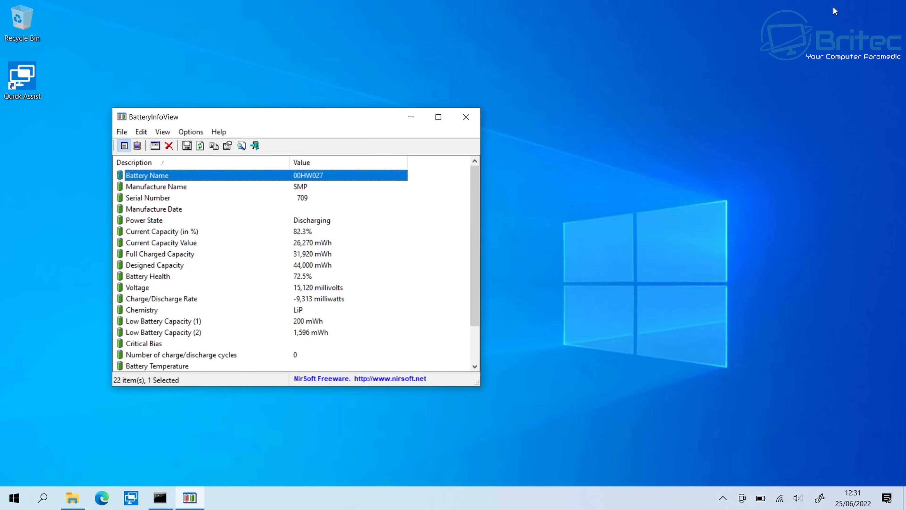
click(439, 117)
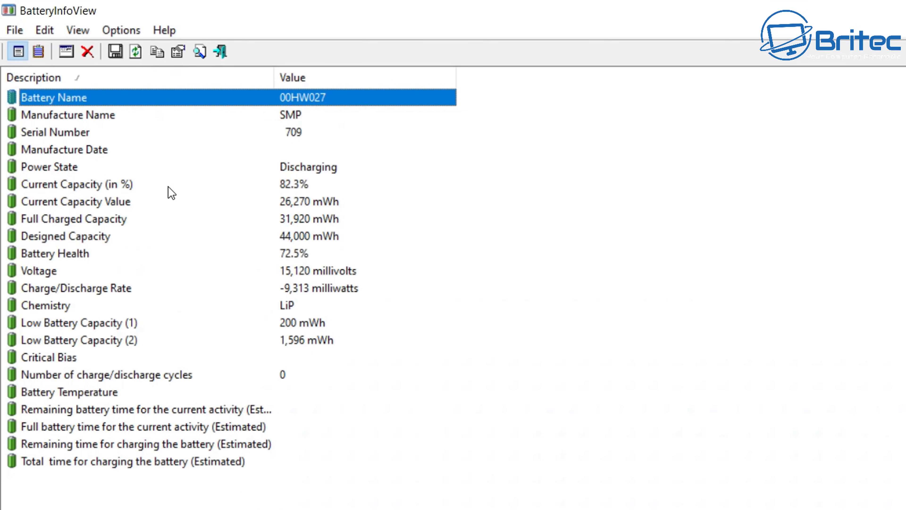
Examine the battery's power state, battery health, charge/discharge cycles, temperature, and estimated full and remaining battery times
click(68, 171)
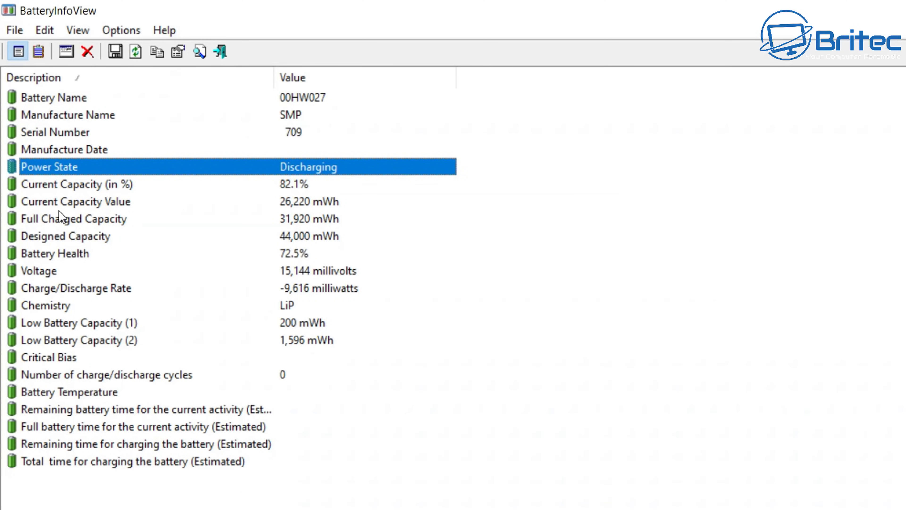
click(61, 255)
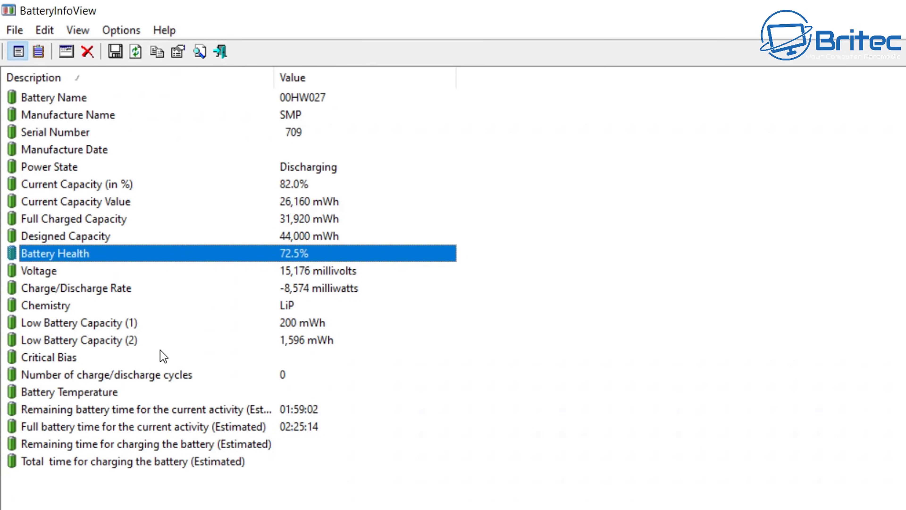
click(132, 376)
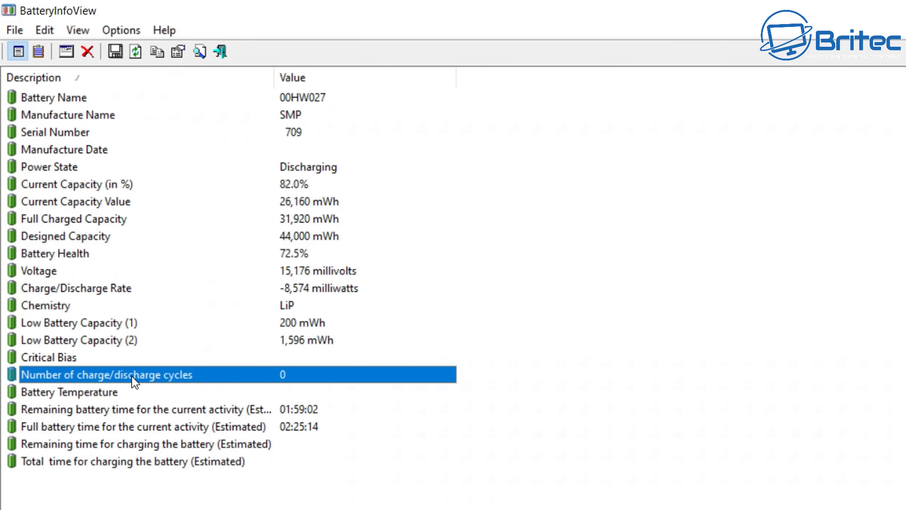
click(131, 385)
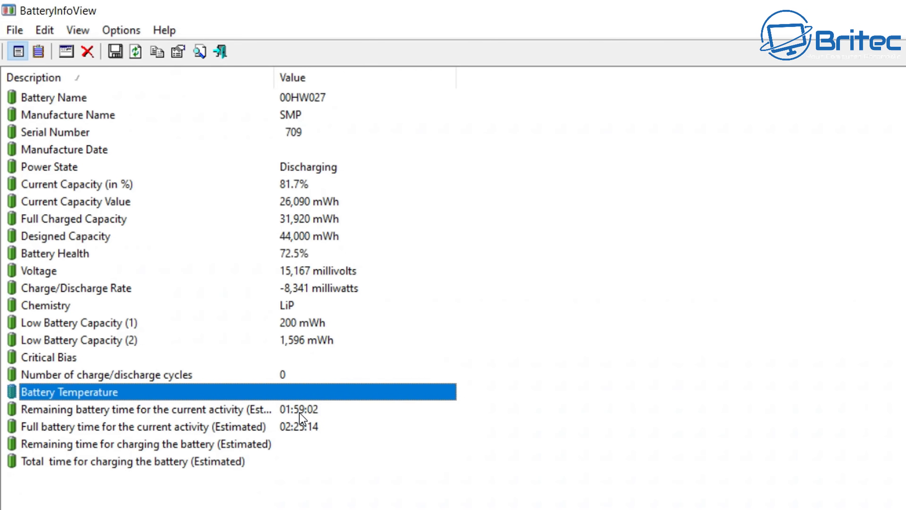
click(294, 430)
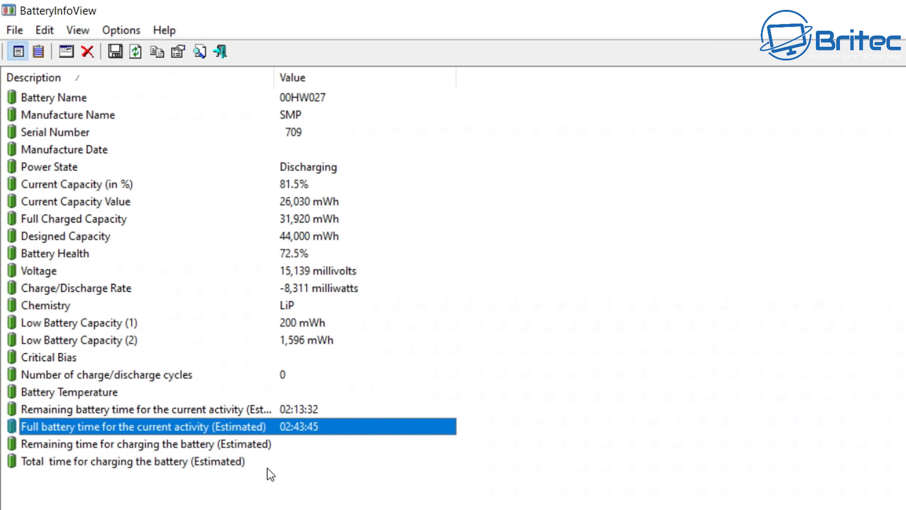
click(303, 413)
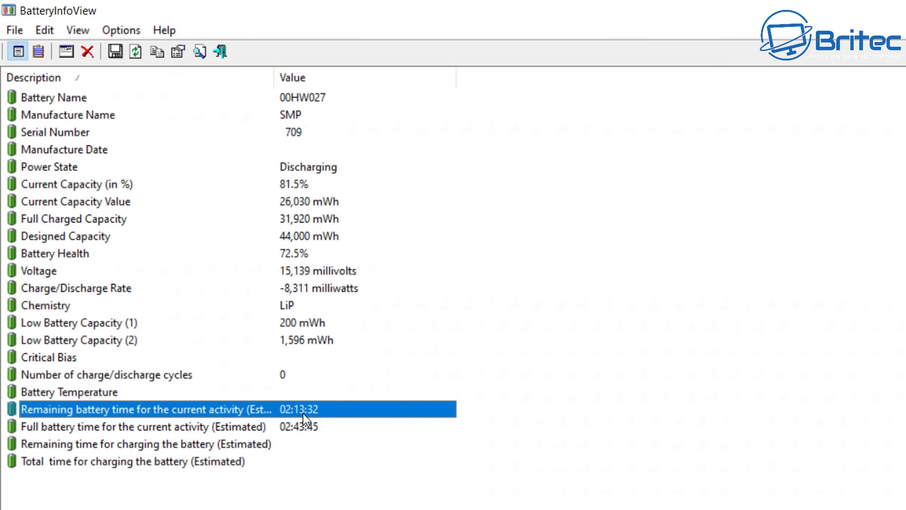